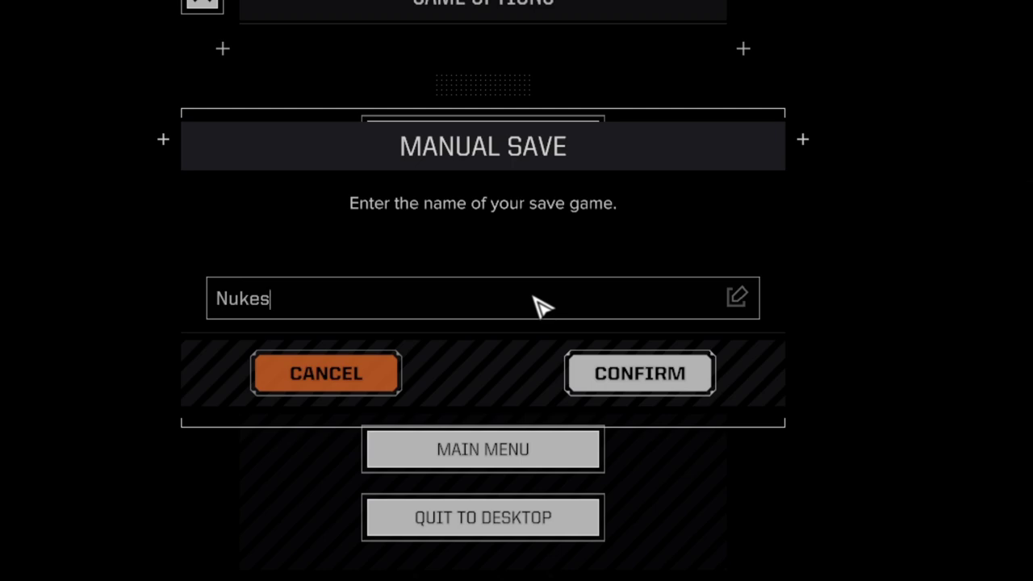
Step: Save the game manually under the name "Nukes are a troll option"
type("Nulke")
key("BackSpace")
key("BackSpace")
key("BackSpace")
type("kes are a troll option")
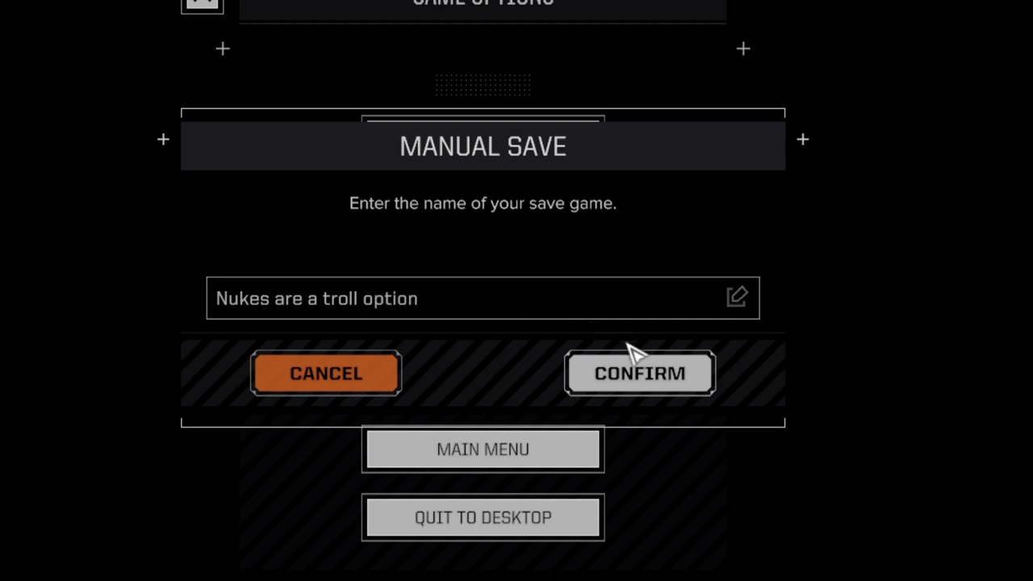
left_click(659, 381)
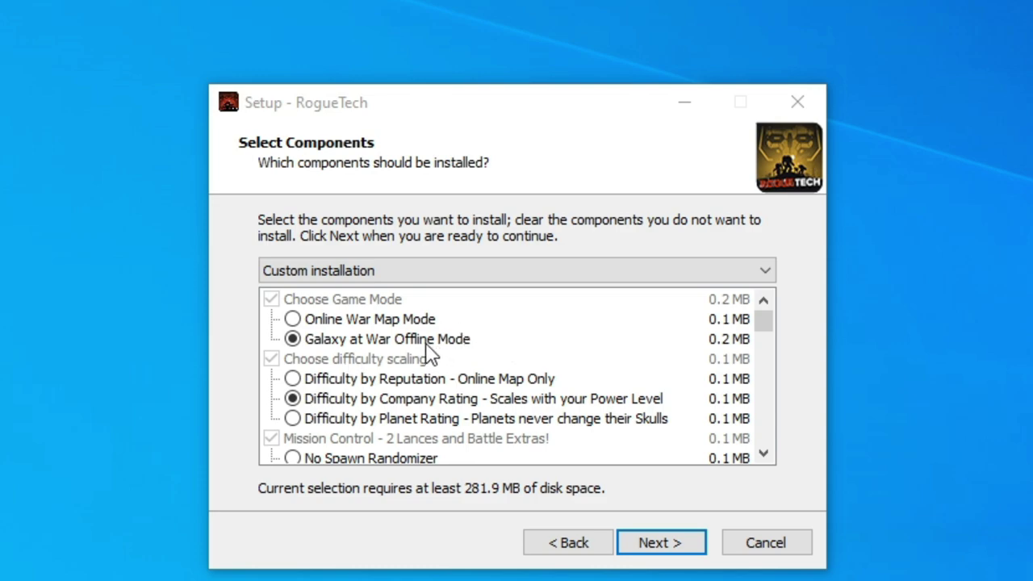
Step: Review the installer's components for game mode, difficulty scaling, Mission Control, DLC modules, era units and unique hero units
scroll(518, 359, "down", 1)
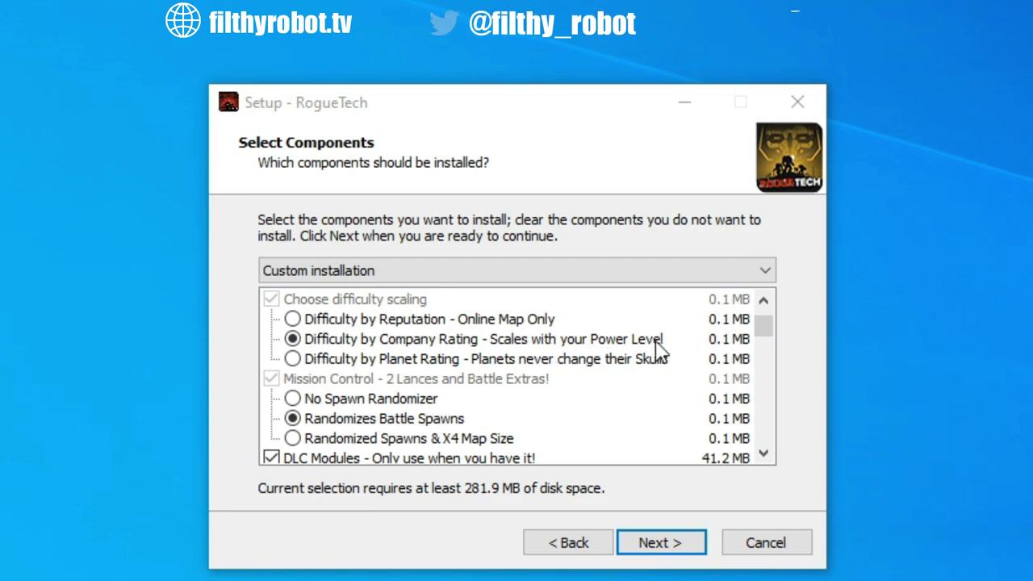
scroll(611, 407, "down", 1)
scroll(611, 408, "down", 1)
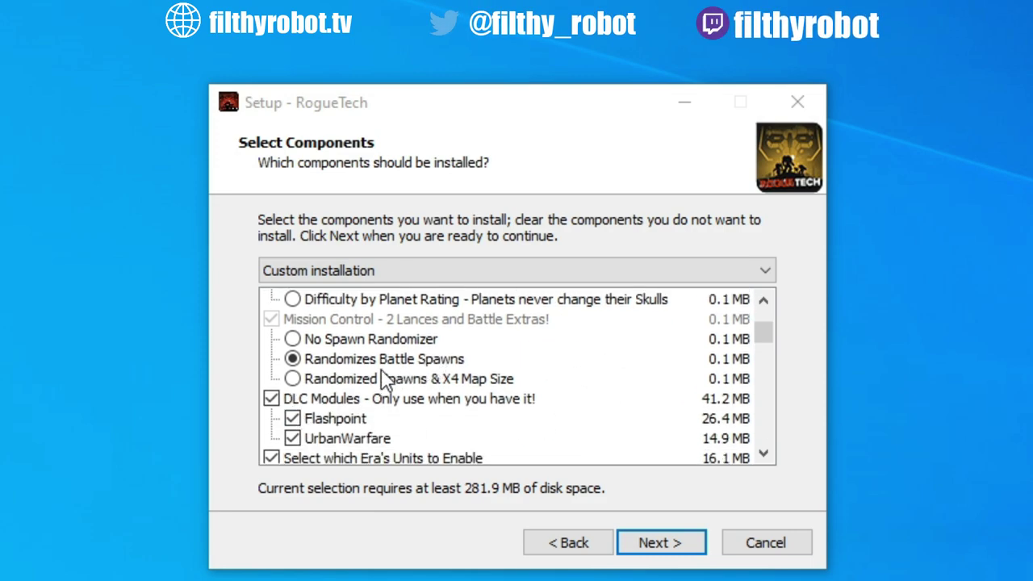
scroll(614, 399, "down", 1)
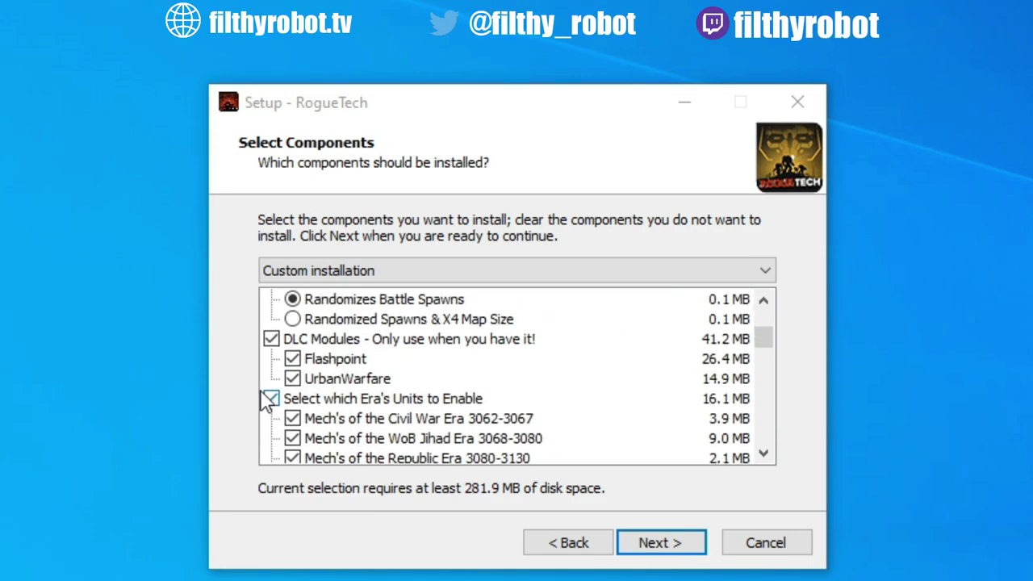
scroll(632, 396, "down", 1)
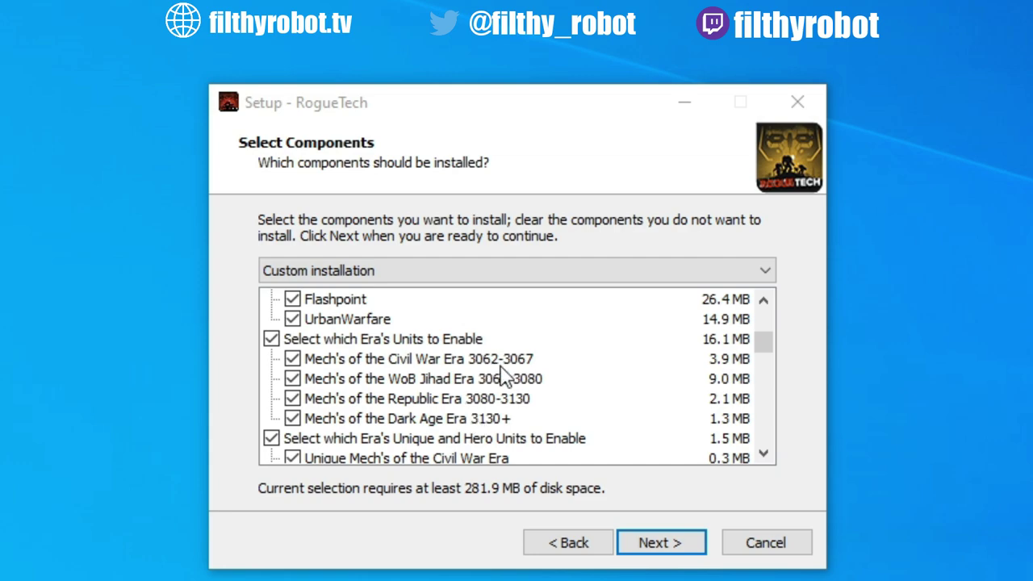
scroll(500, 375, "down", 1)
scroll(658, 367, "down", 1)
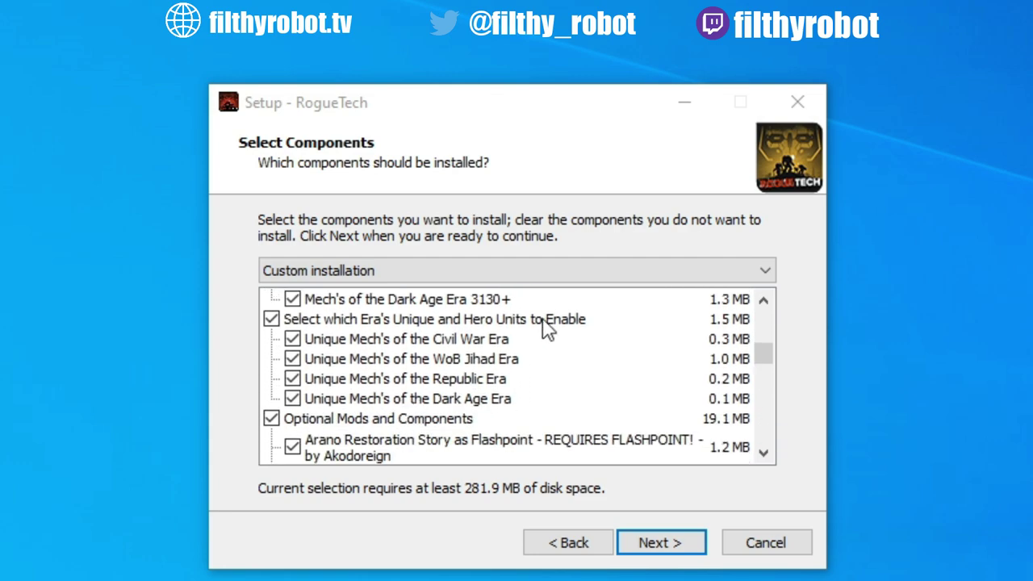
scroll(590, 339, "down", 1)
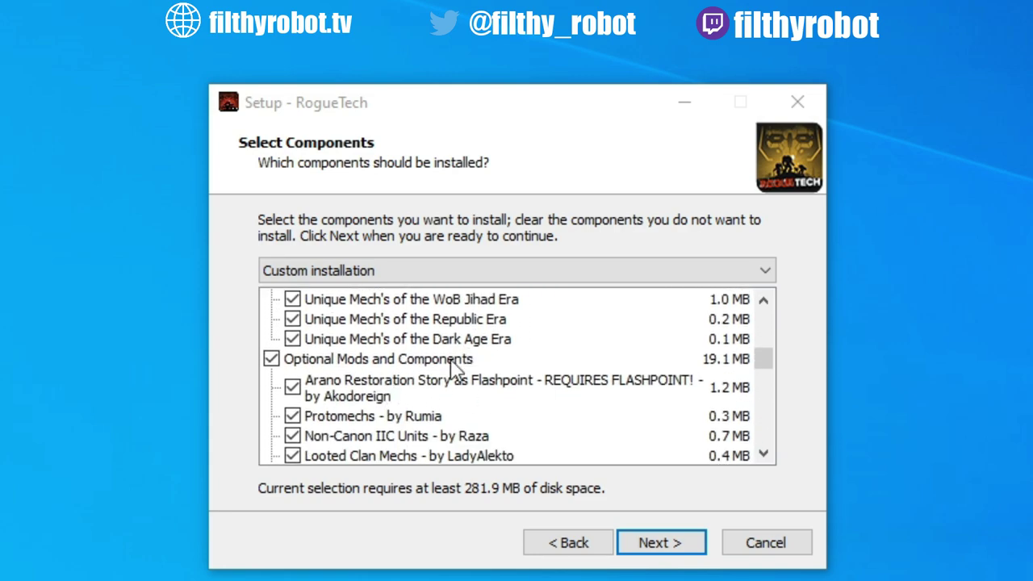
Step: Exclude Nuclear Weapon Carriers - The RT Team from the optional mods and components
scroll(582, 372, "down", 1)
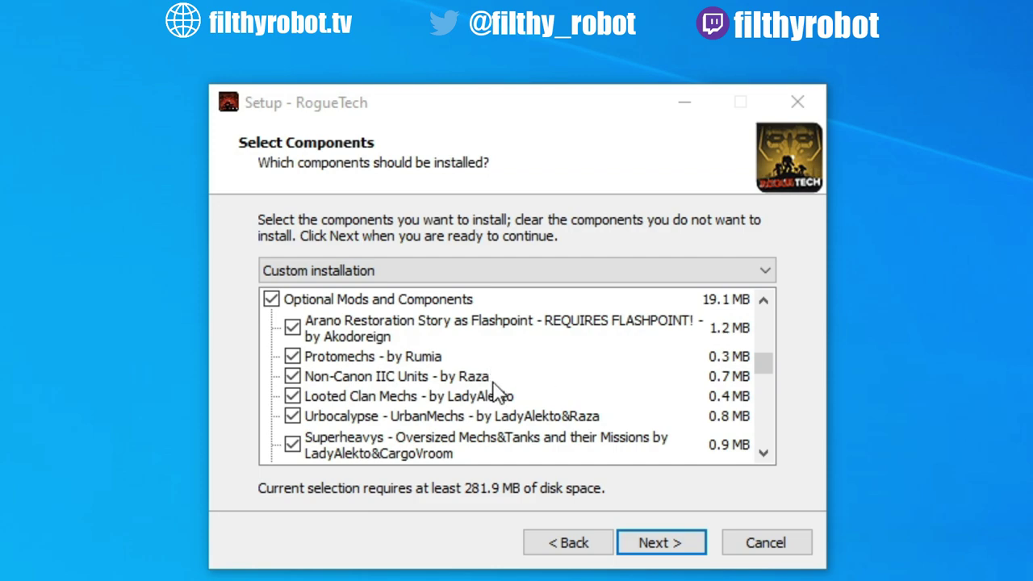
scroll(517, 393, "down", 1)
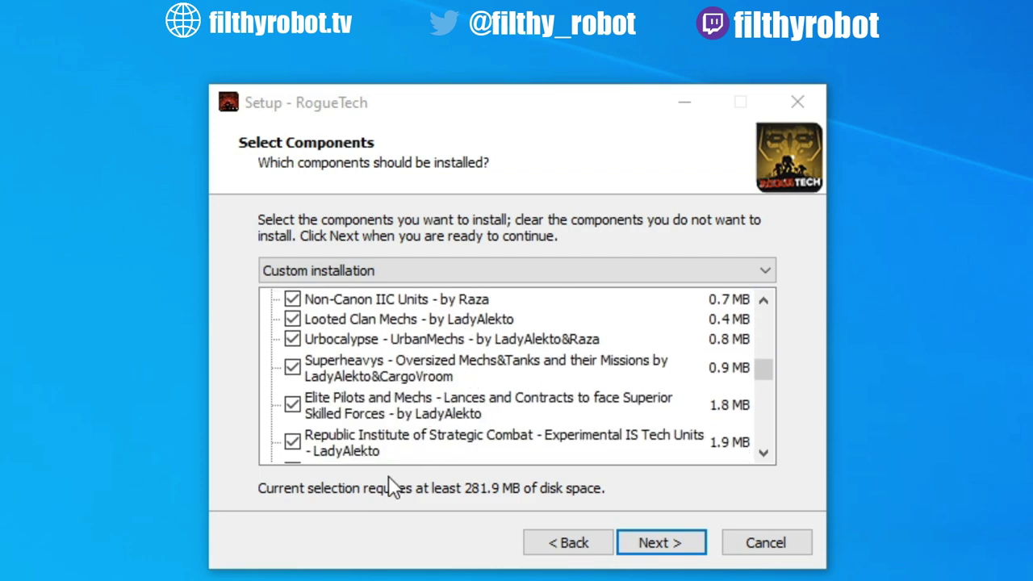
scroll(498, 384, "down", 1)
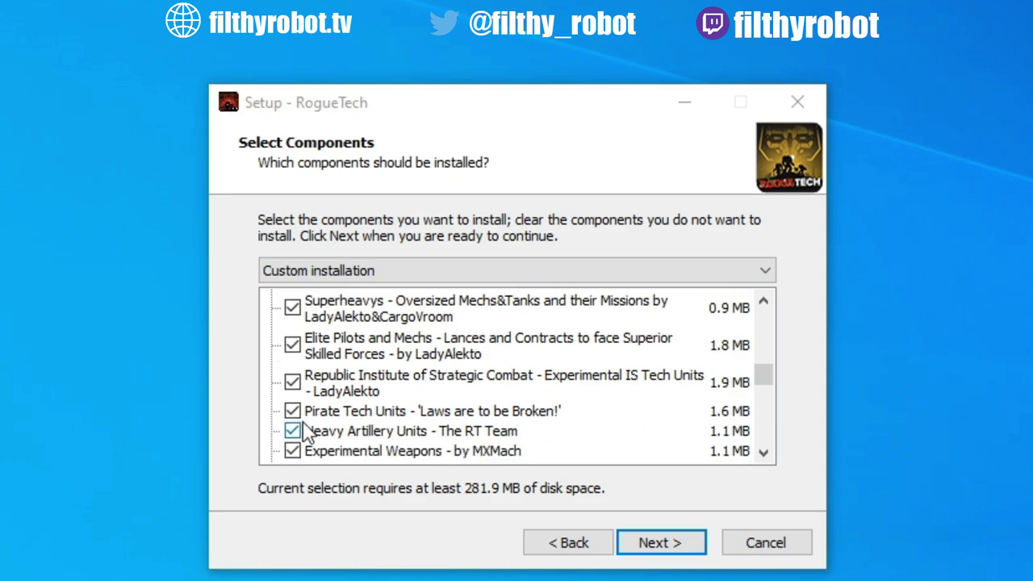
scroll(446, 418, "down", 1)
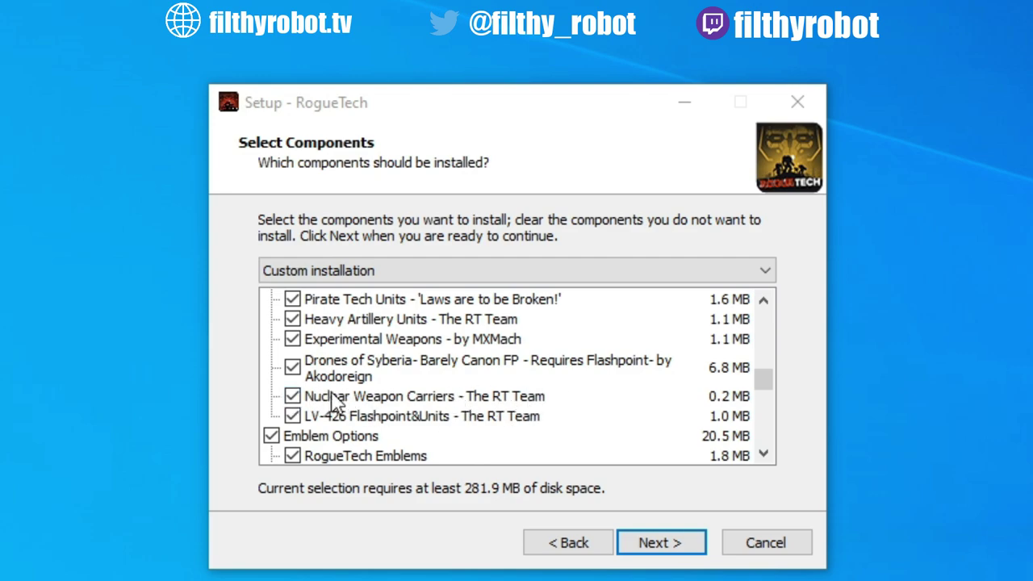
left_click(290, 397)
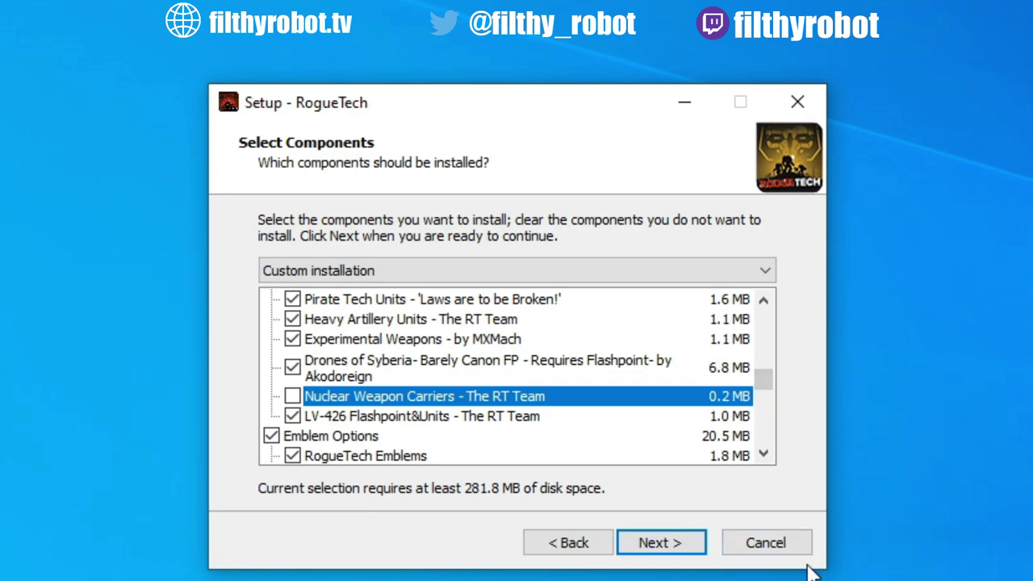
Step: Review the optional mods, emblem options and FX options in the component list
scroll(625, 408, "up", 2)
scroll(626, 407, "up", 3)
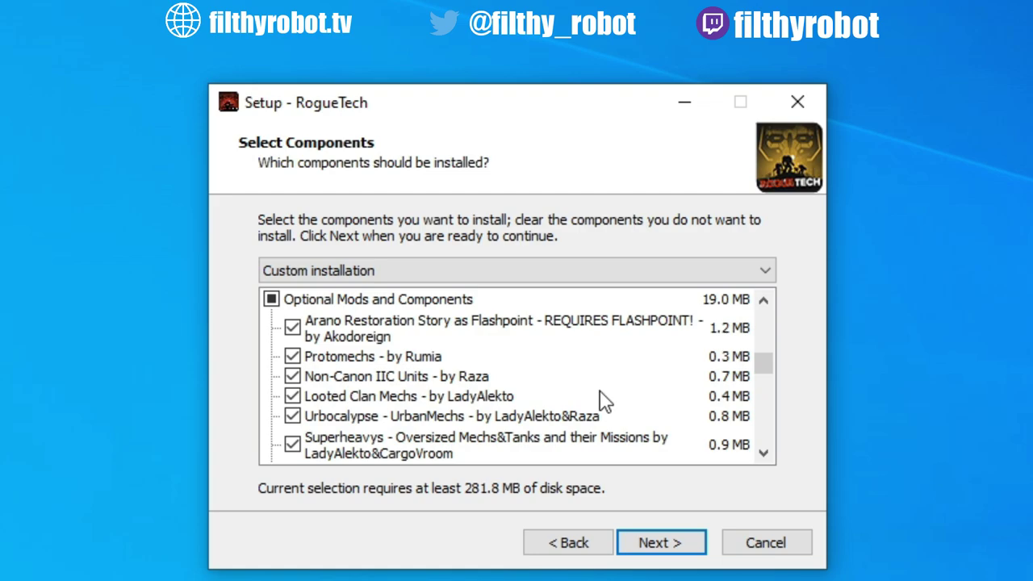
scroll(606, 401, "down", 2)
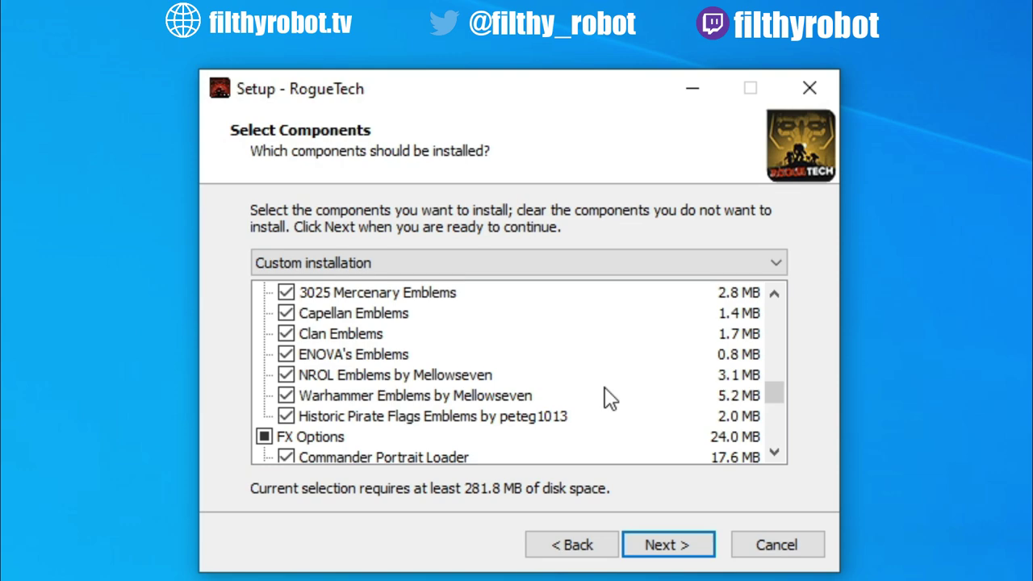
scroll(612, 398, "down", 1)
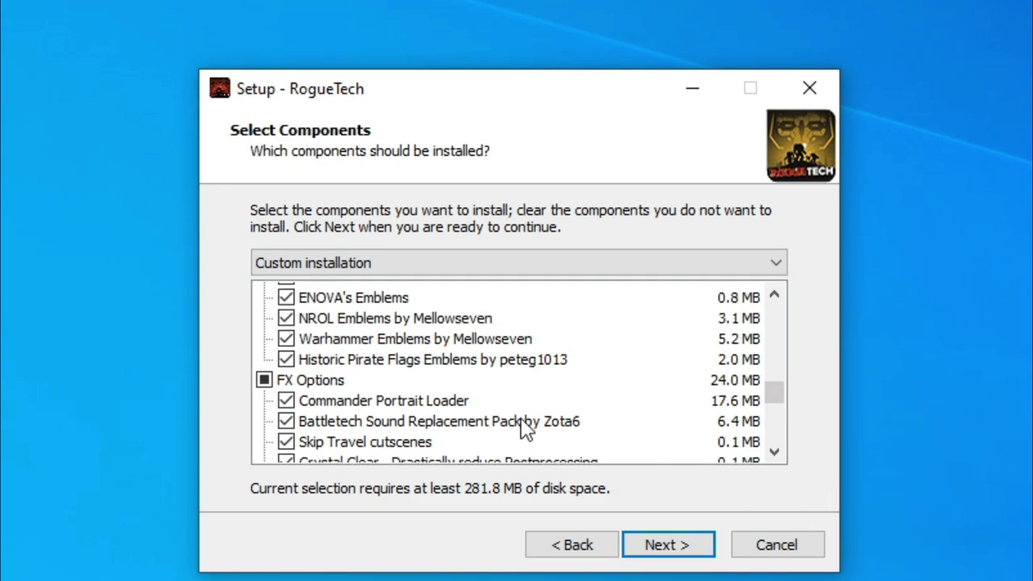
scroll(646, 406, "up", 4)
scroll(616, 408, "up", 3)
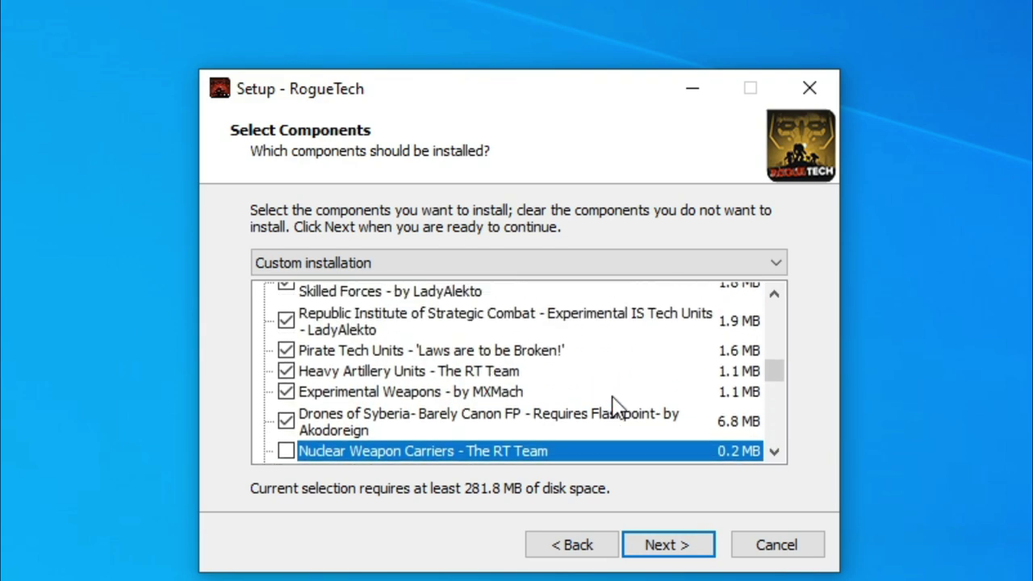
scroll(525, 367, "up", 1)
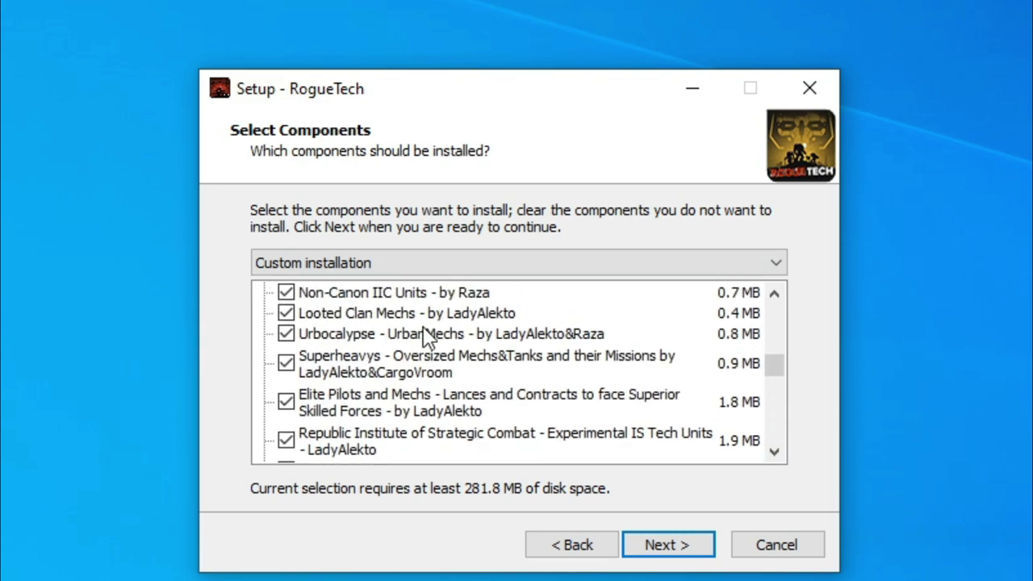
scroll(423, 331, "up", 1)
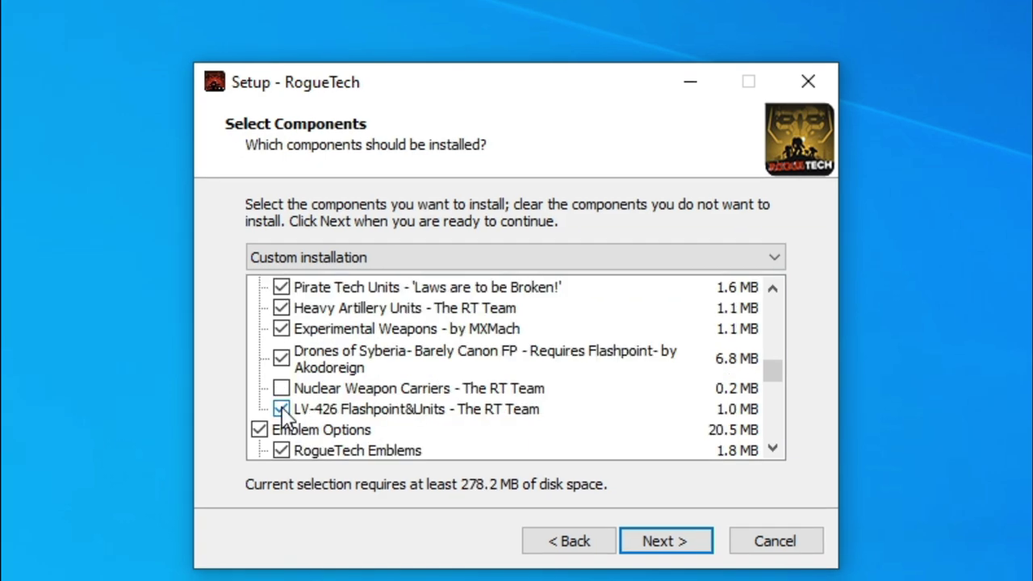
Step: Exclude LV-426 Flashpoint&Units - The RT Team from the optional mods and components
left_click(281, 409)
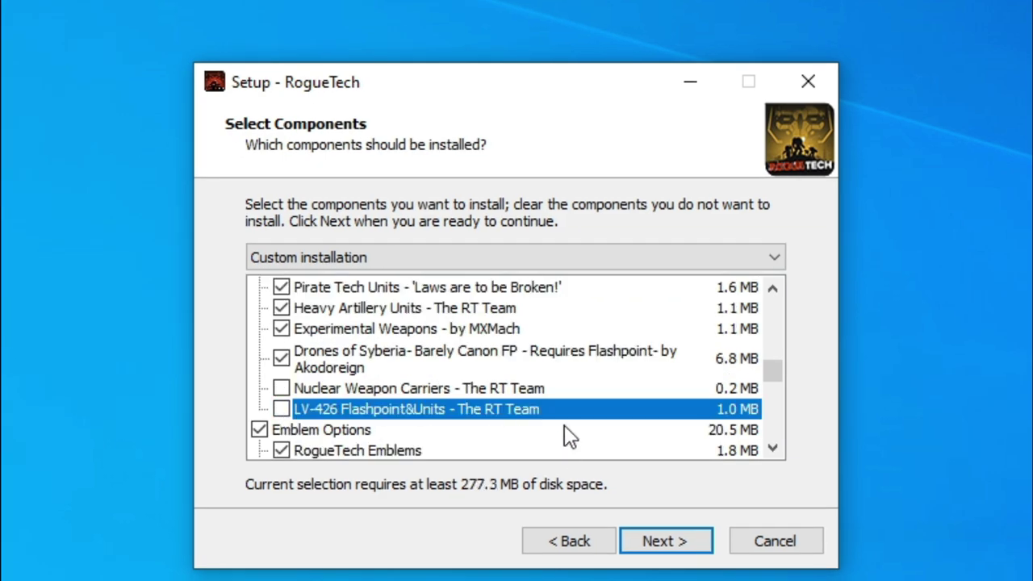
scroll(517, 428, "up", 1)
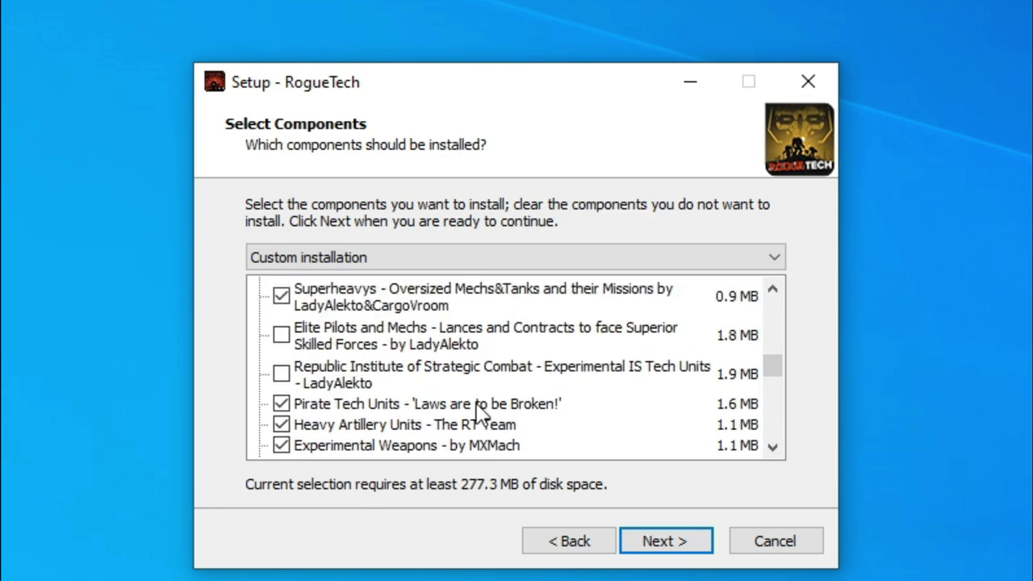
scroll(494, 373, "up", 4)
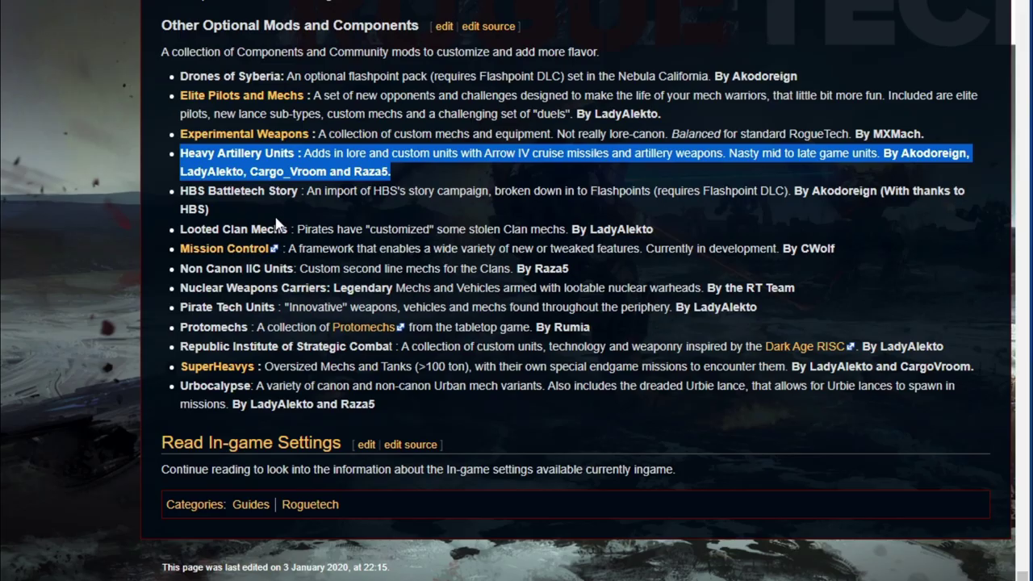
Step: Switch to the RogueTech wiki and read the descriptions under Other Optional Mods and Components, highlighting the entries being read
left_click_drag(288, 228, 612, 229)
left_click(347, 206)
left_click_drag(312, 249, 662, 249)
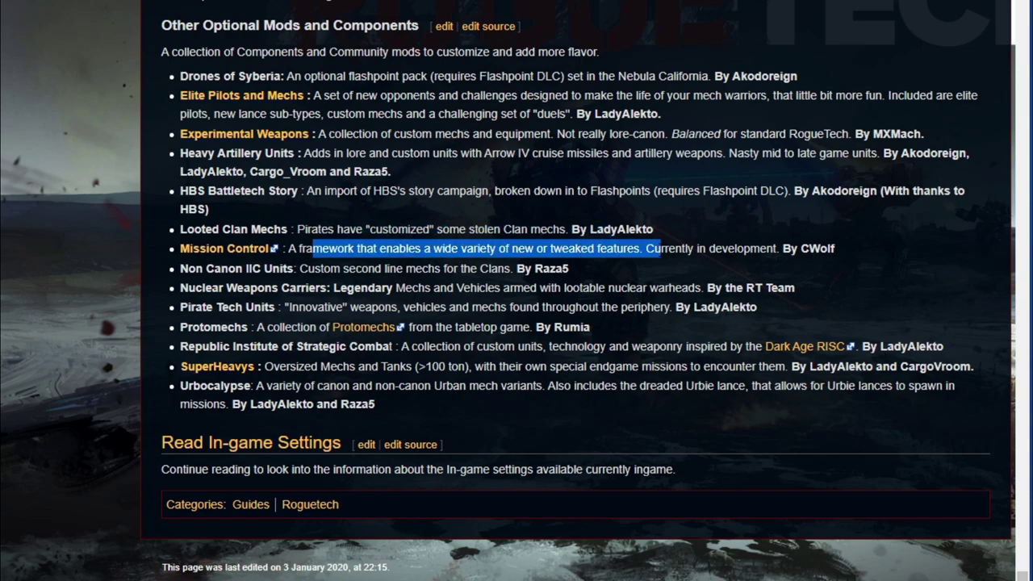
left_click(398, 269)
left_click_drag(300, 268, 605, 280)
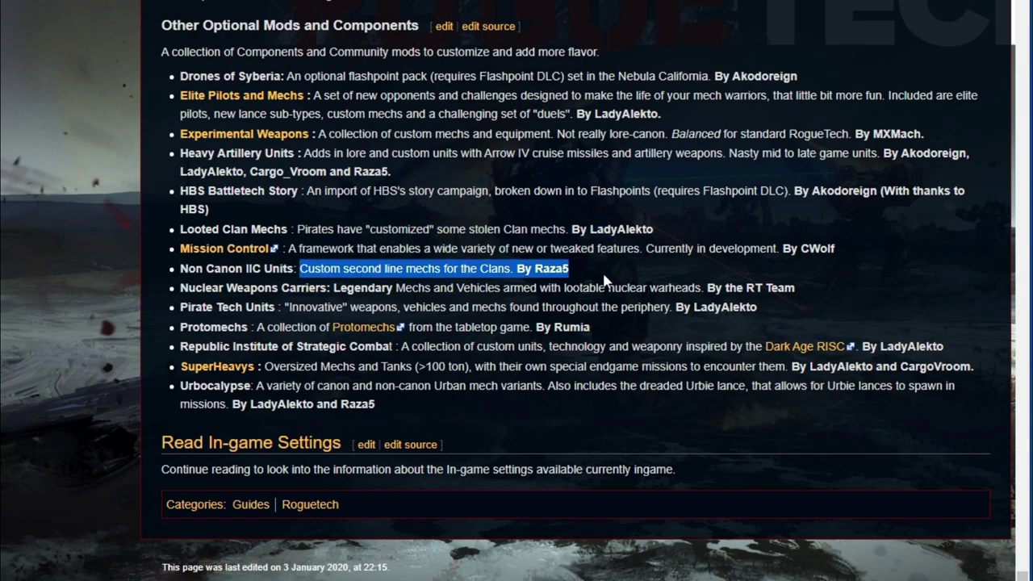
scroll(220, 205, "down", 2)
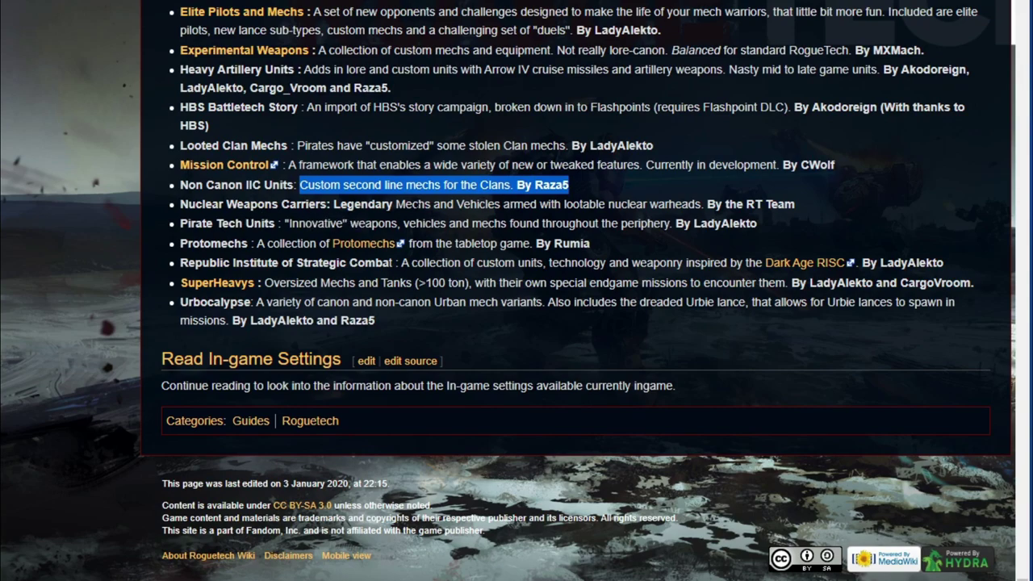
left_click_drag(817, 215, 169, 208)
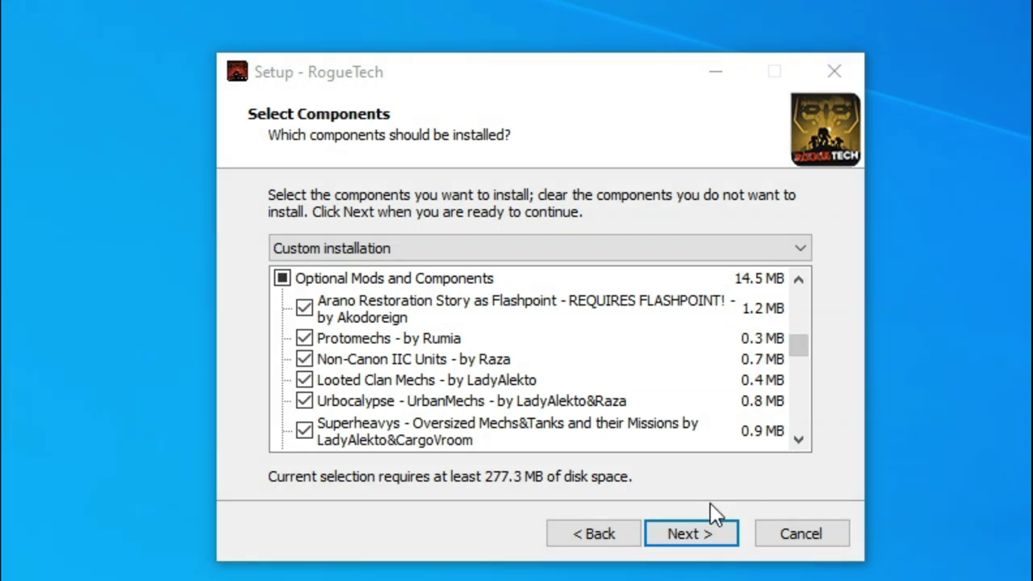
Step: Accept the component selection in the RogueTech installer and continue to the additional tasks
left_click(715, 531)
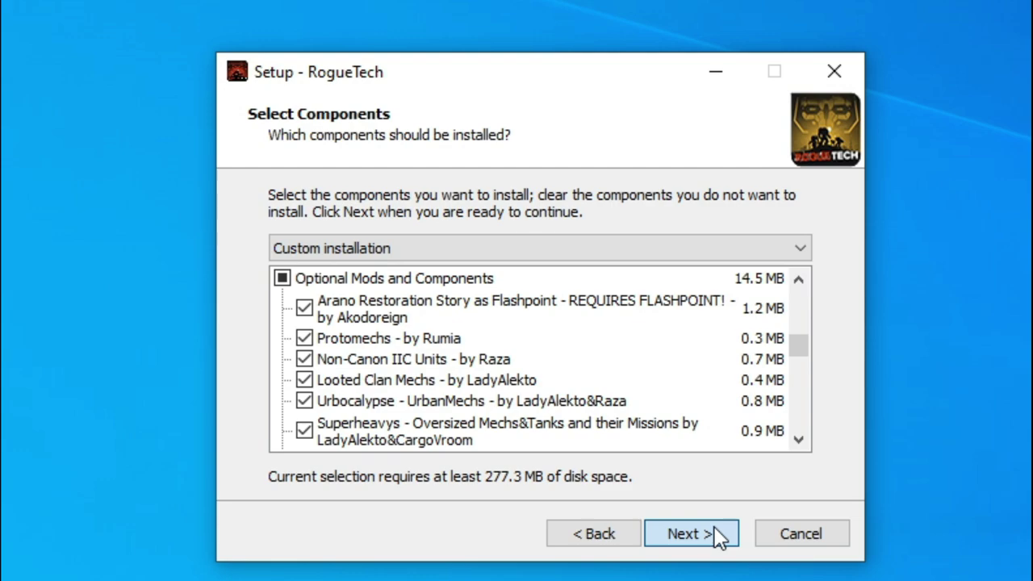
left_click(713, 532)
left_click(392, 277)
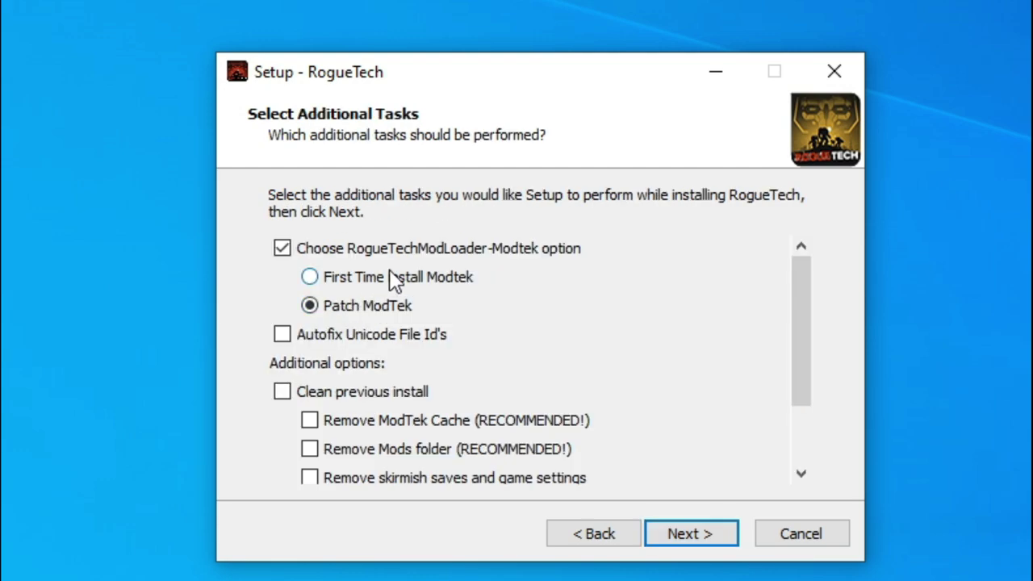
Step: Enable Autofix Unicode File Id's and Clean previous install, removing the ModTek cache and Mods folder but not skirmish saves and game settings
scroll(532, 327, "down", 3)
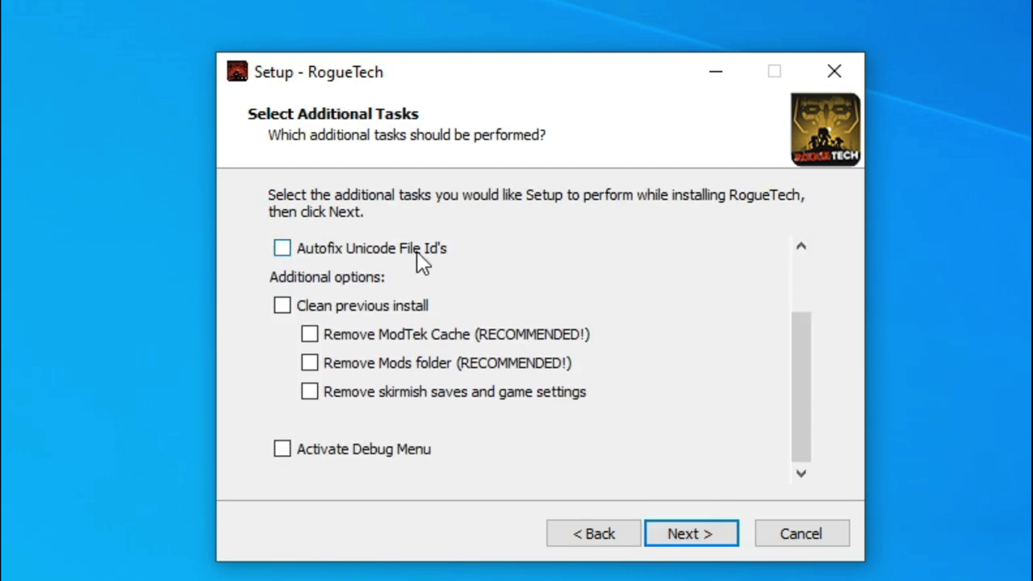
left_click(370, 251)
left_click(347, 305)
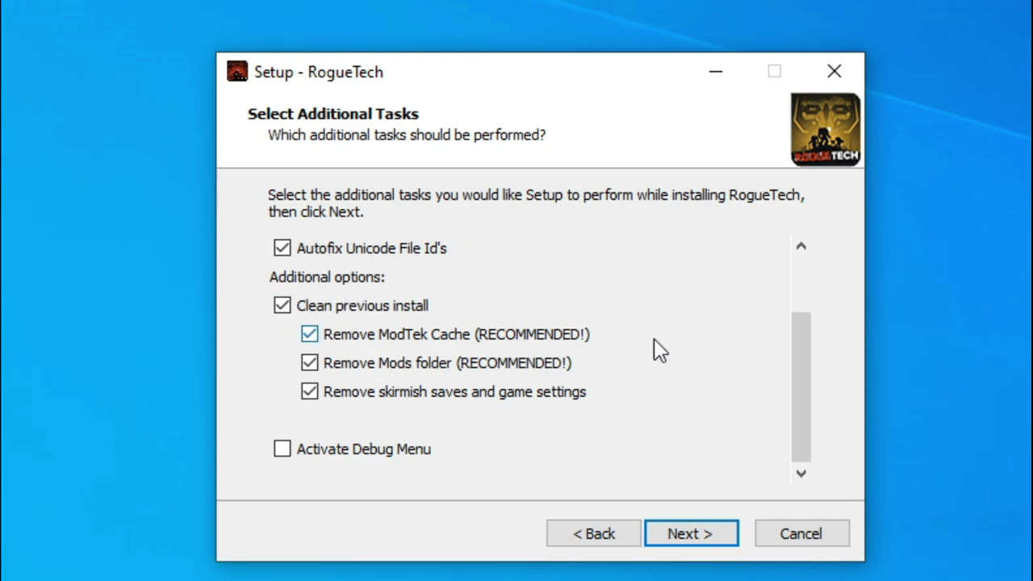
left_click(309, 392)
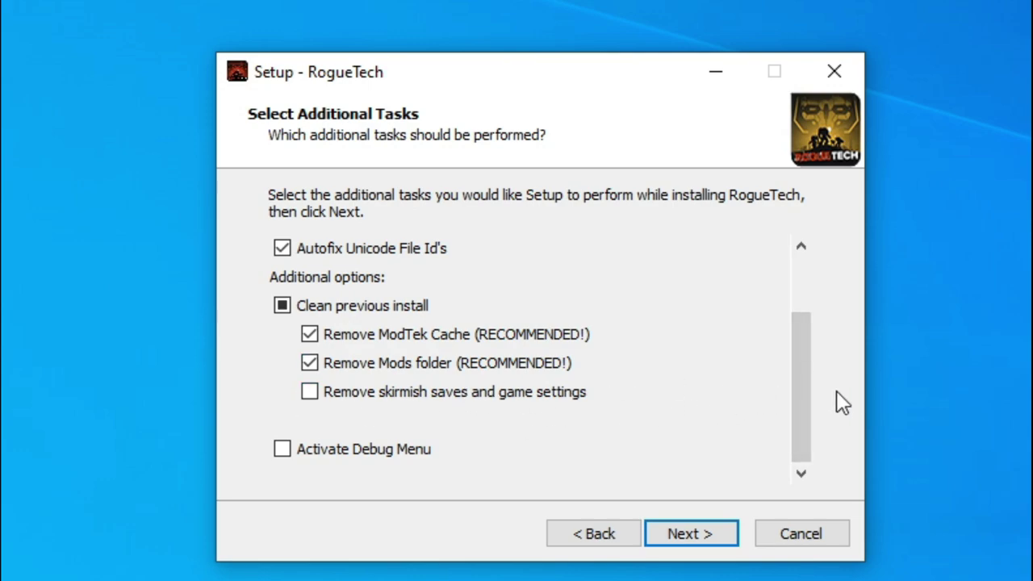
left_click_drag(798, 410, 876, 187)
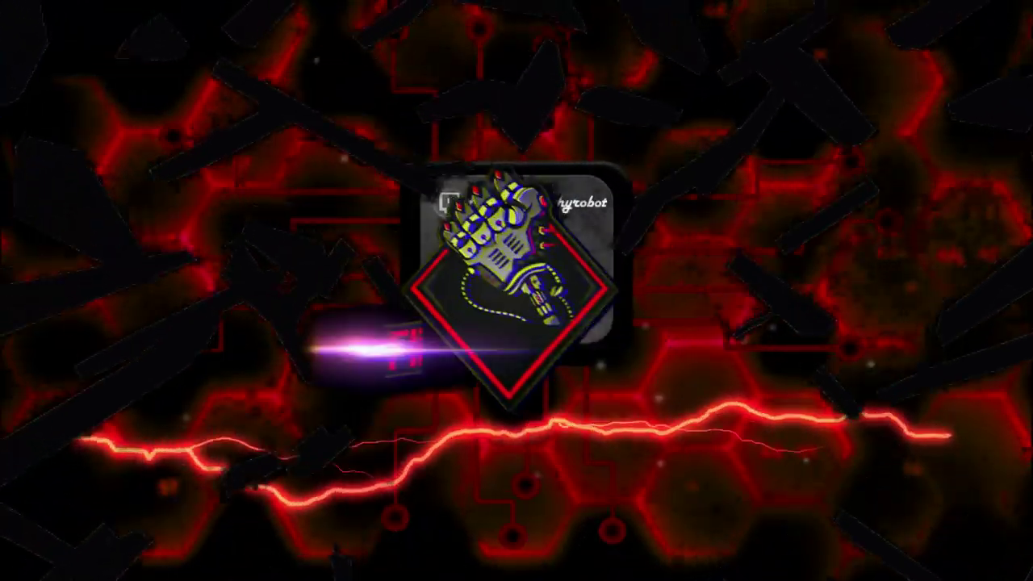